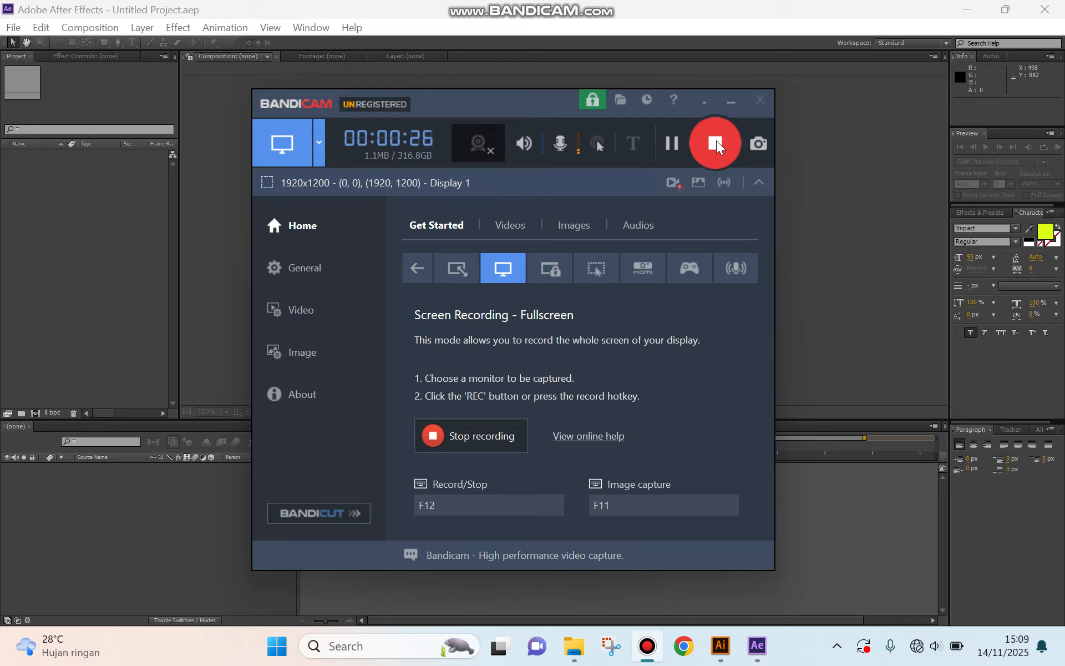
Step: Minimize the screen recorder and create a new 1920 × 1080 composition lasting 30 seconds at 29.97 fps
{"action": "left_click", "coordinate": [731, 102]}
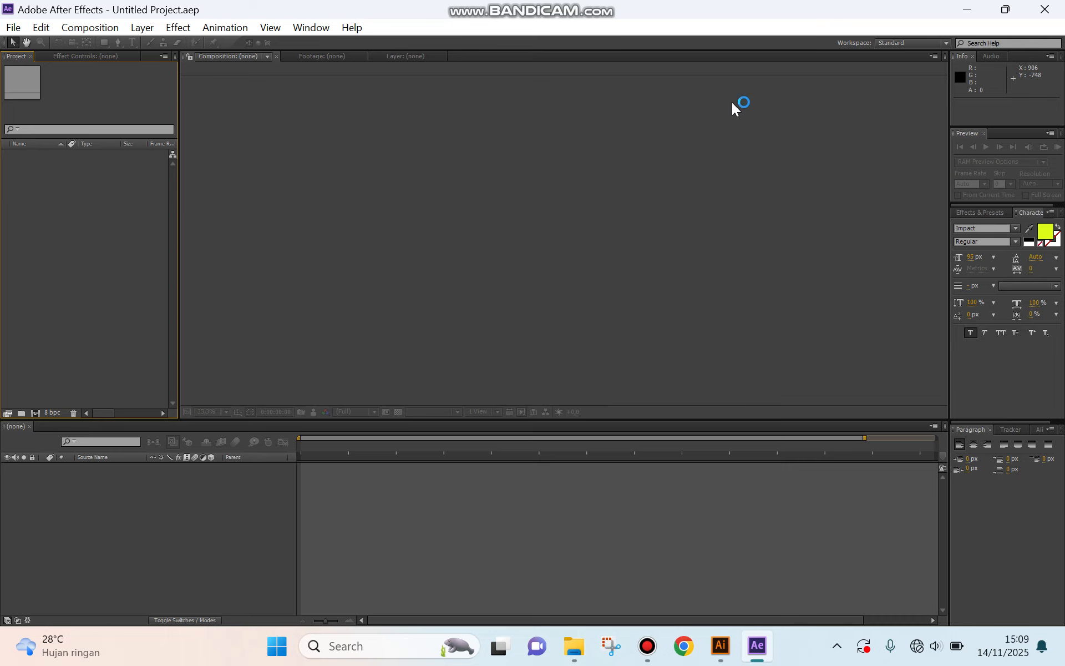
{"action": "left_click", "coordinate": [108, 28]}
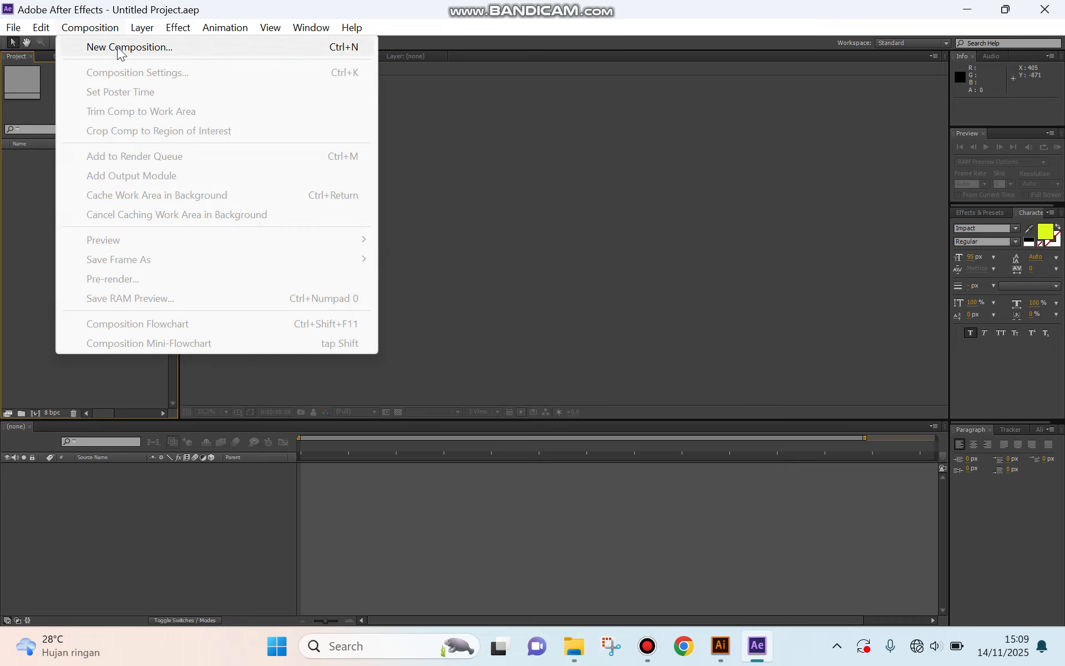
{"action": "left_click", "coordinate": [118, 49]}
{"action": "left_click", "coordinate": [574, 431]}
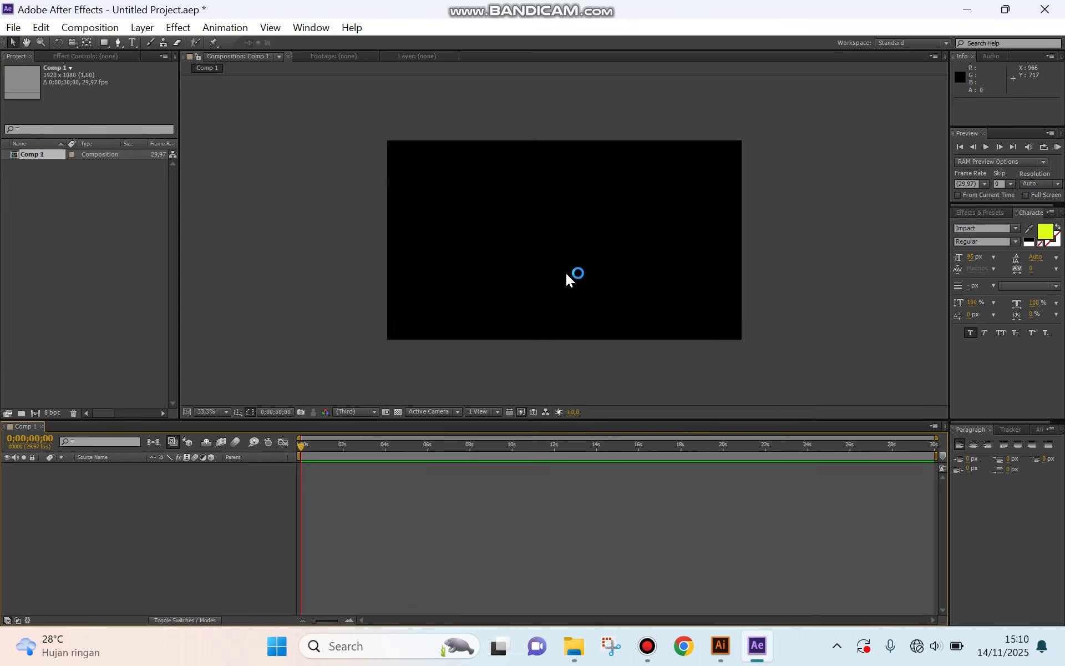
Step: Add a text layer reading "I CAN" on the first line and "DO IT" on the second
{"action": "left_click", "coordinate": [147, 31]}
{"action": "mouse_move", "coordinate": [203, 40]}
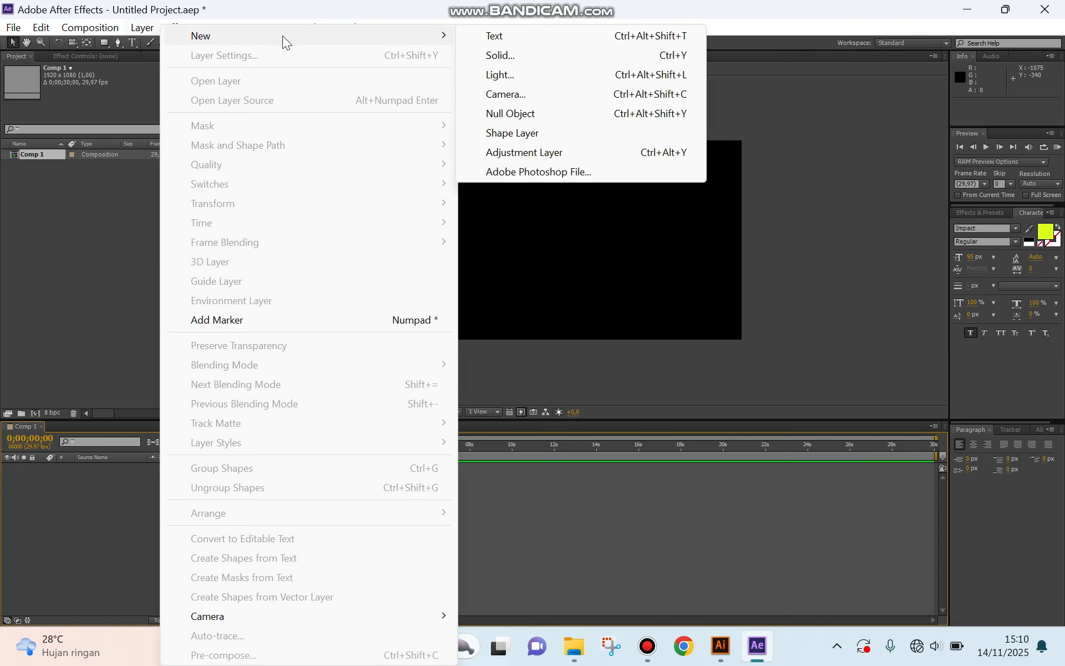
{"action": "left_click", "coordinate": [494, 38]}
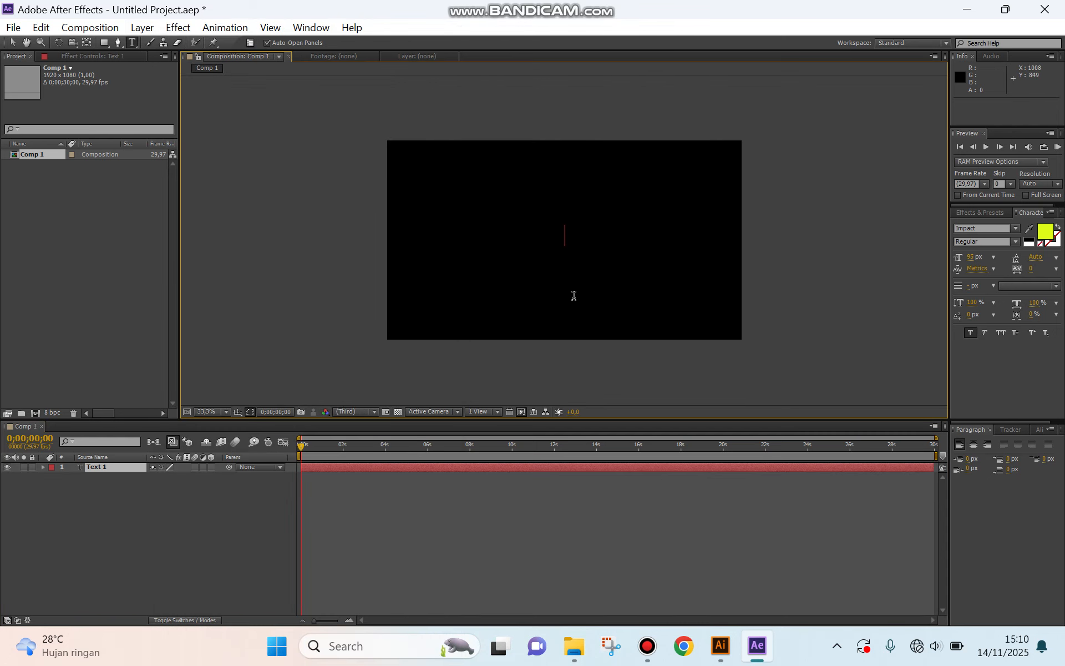
{"action": "type", "text": "I CAN"}
{"action": "key", "text": "Return"}
{"action": "type", "text": "D"}
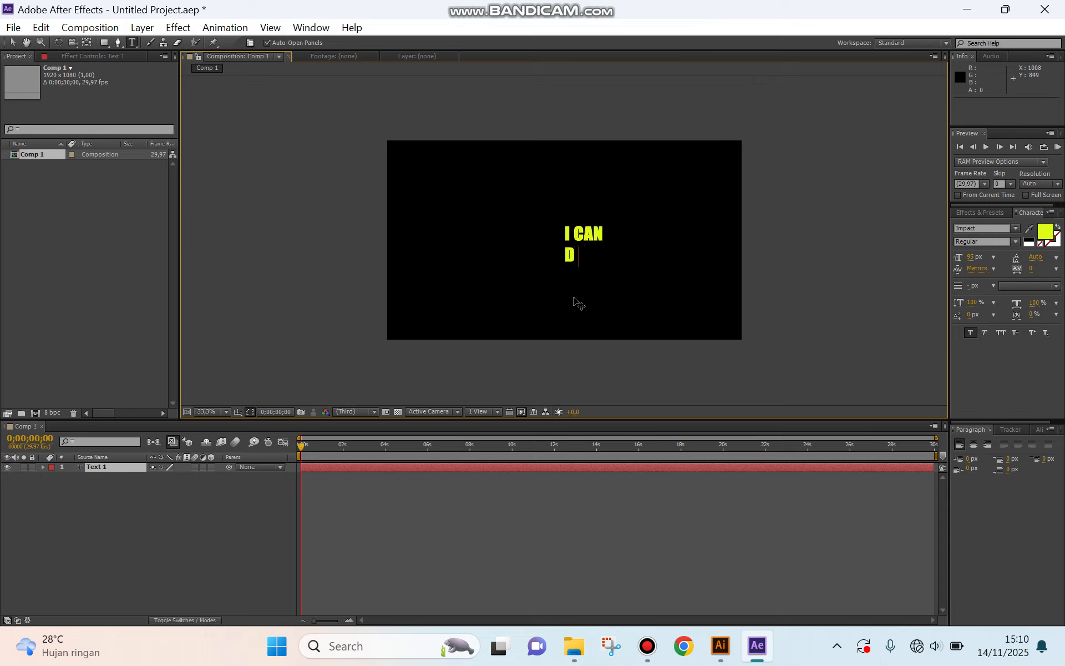
{"action": "type", "text": "O IT"}
Step: Recolour all the text to cyan 00FFF0 and move it near the left edge of the frame, at about 132, 516
{"action": "key", "text": "ctrl+a"}
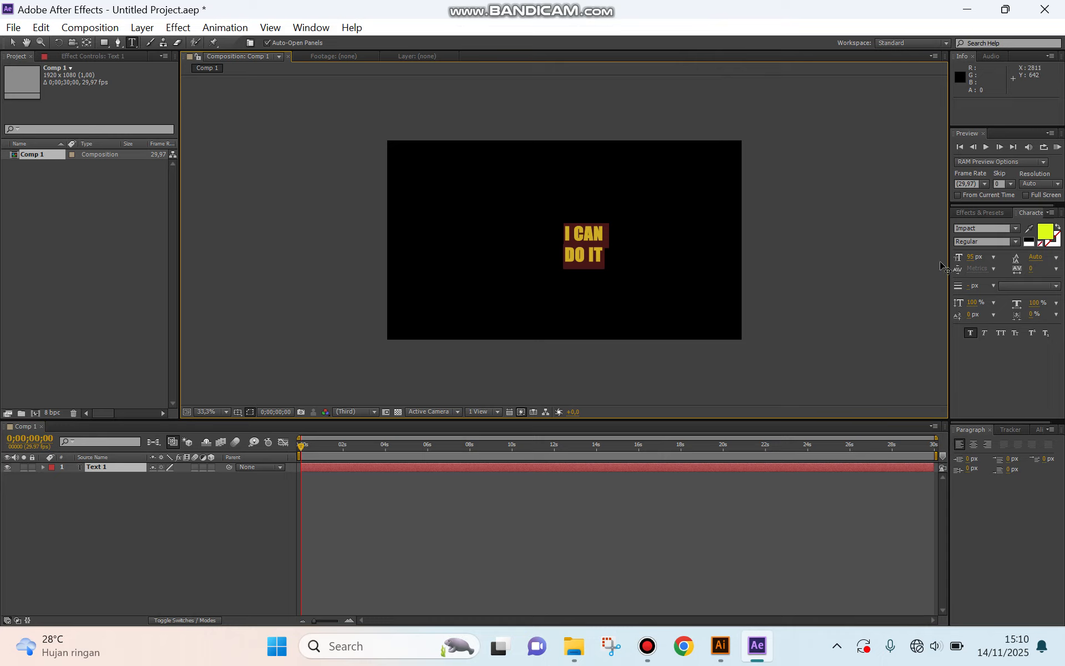
{"action": "left_click", "coordinate": [1045, 232]}
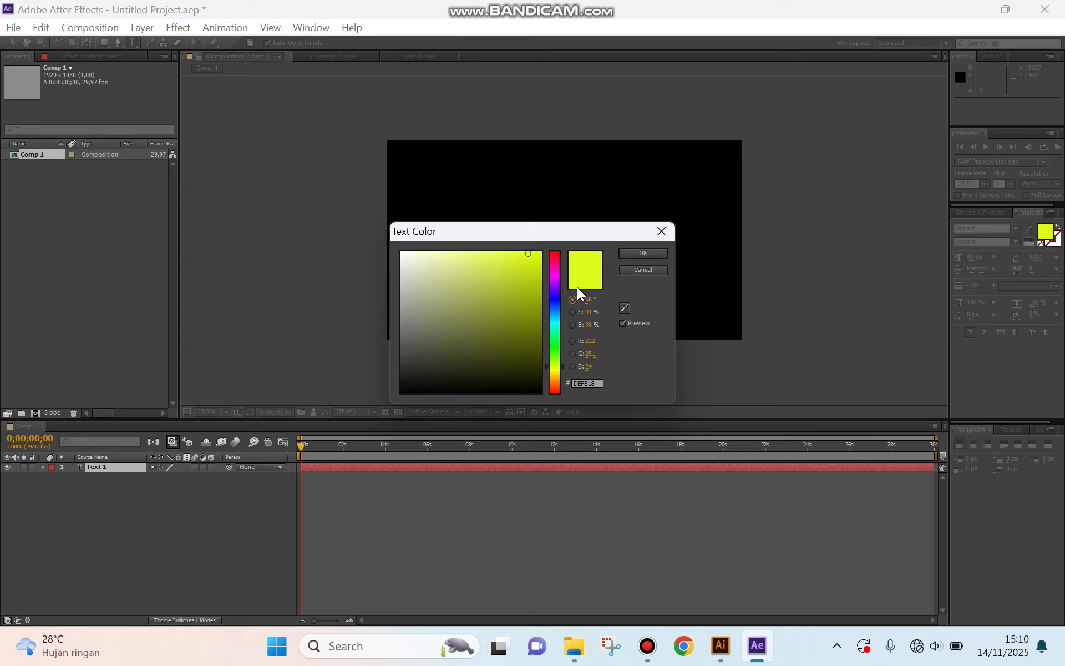
{"action": "left_click", "coordinate": [554, 272]}
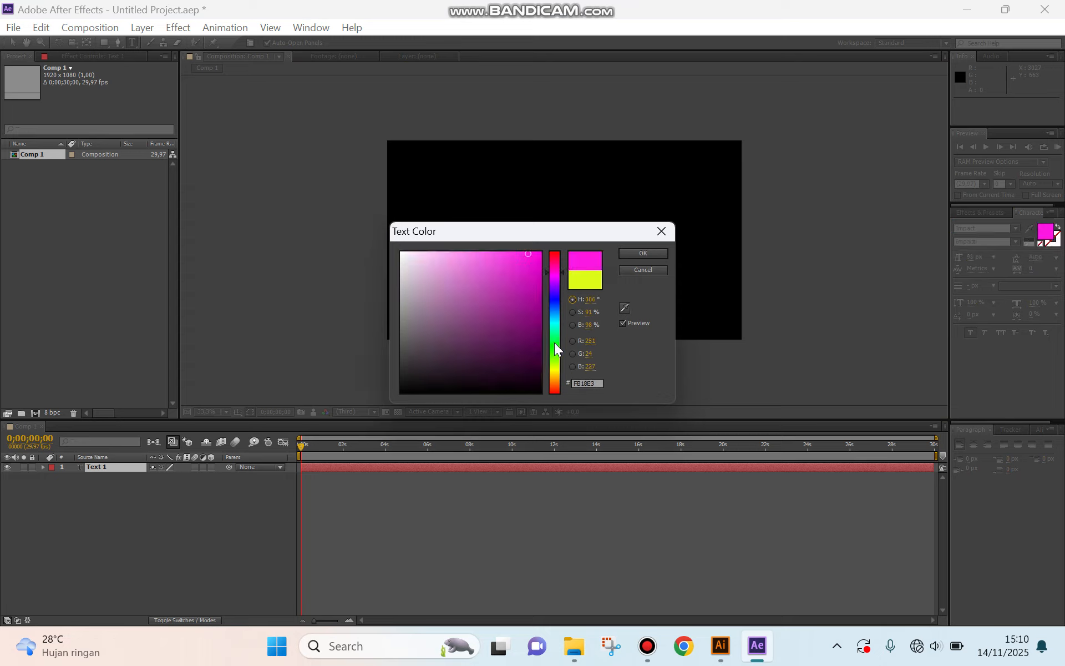
{"action": "left_click", "coordinate": [555, 324]}
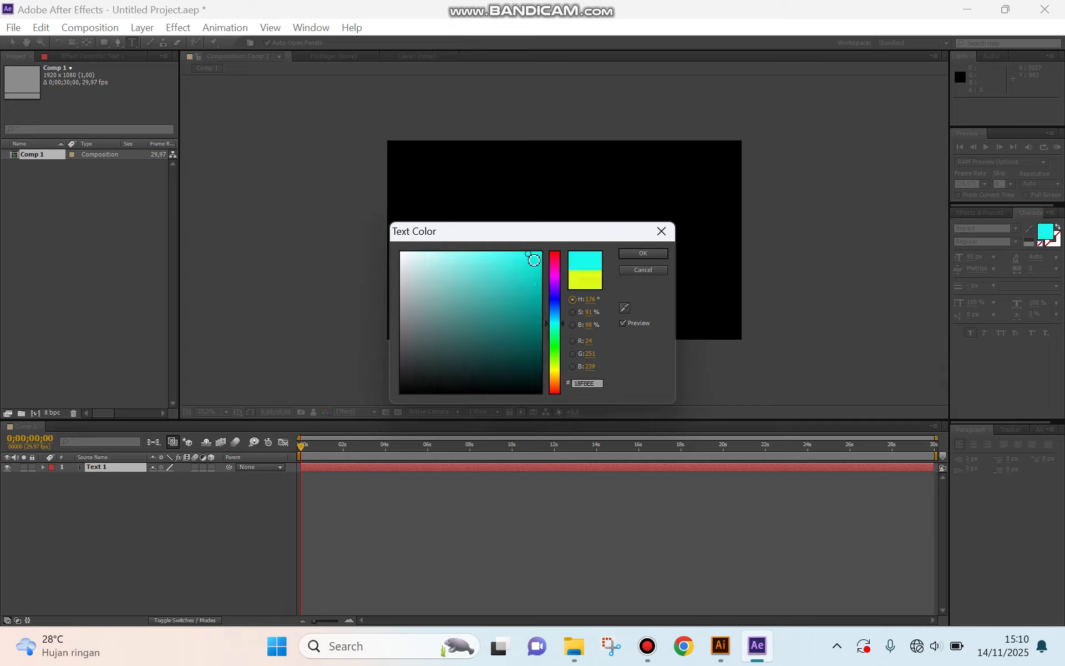
{"action": "left_click", "coordinate": [540, 252]}
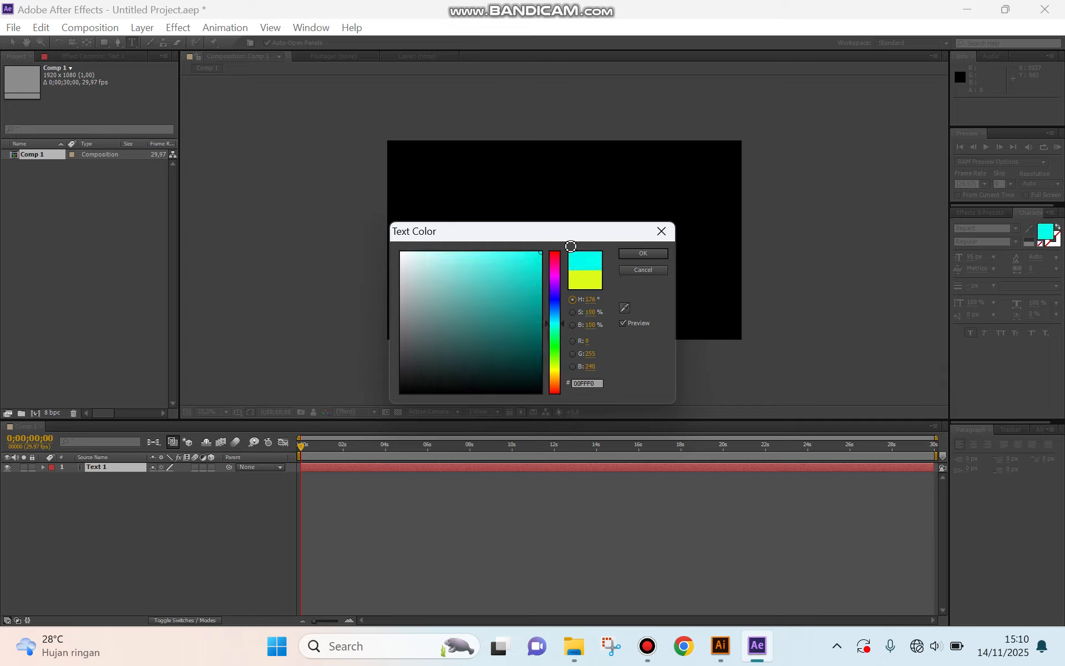
{"action": "left_click", "coordinate": [640, 255]}
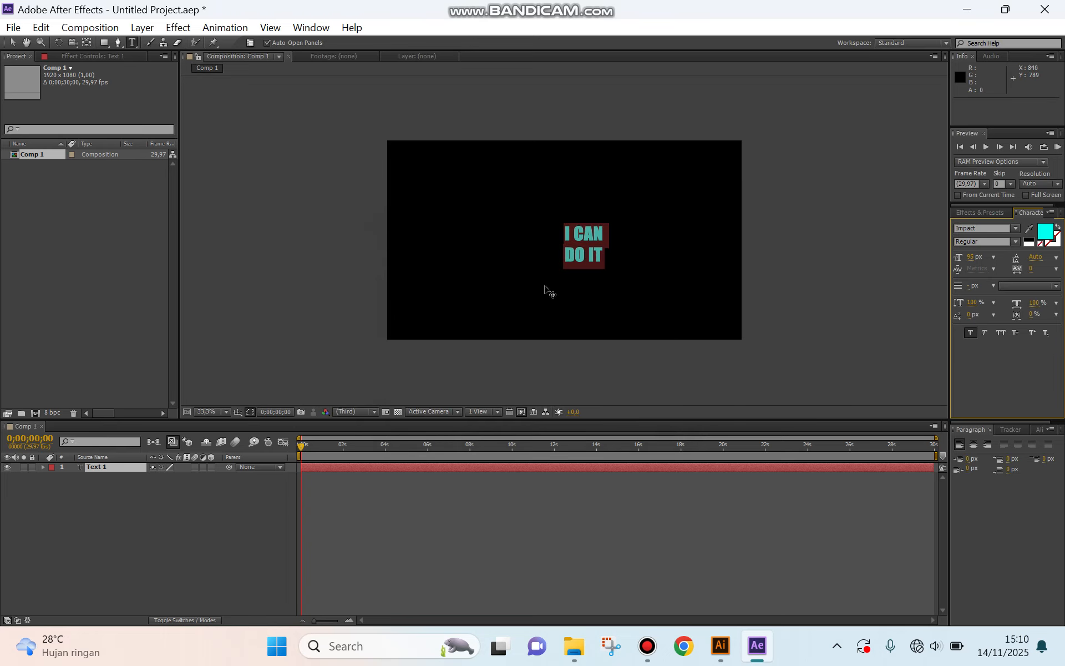
{"action": "left_click", "coordinate": [582, 281]}
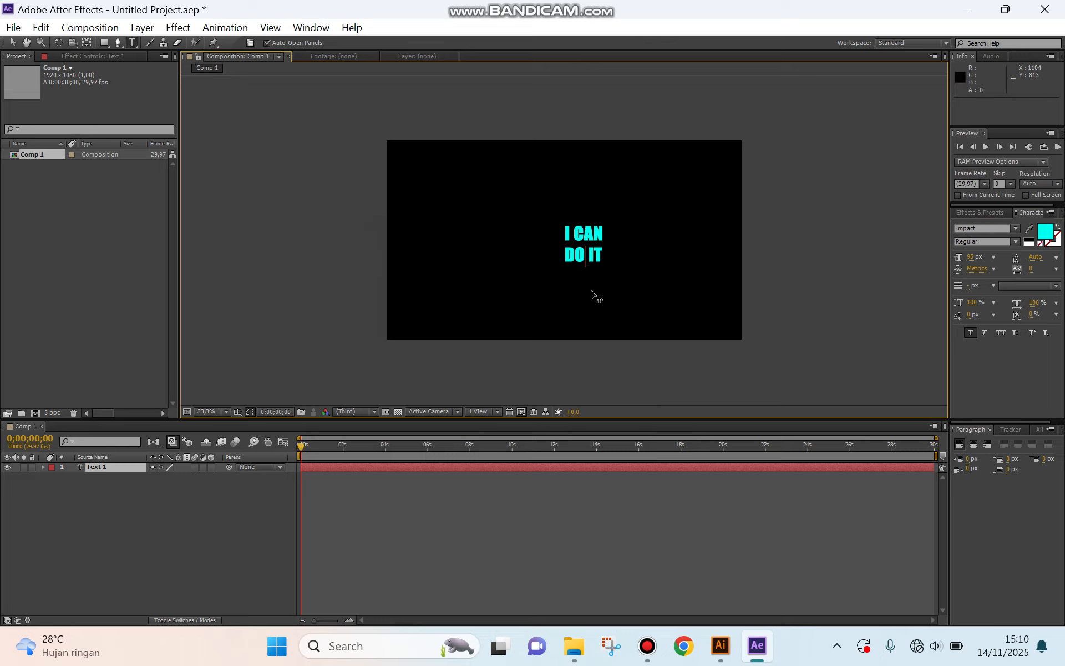
{"action": "left_click_drag", "start_coordinate": [600, 299], "coordinate": [447, 295]}
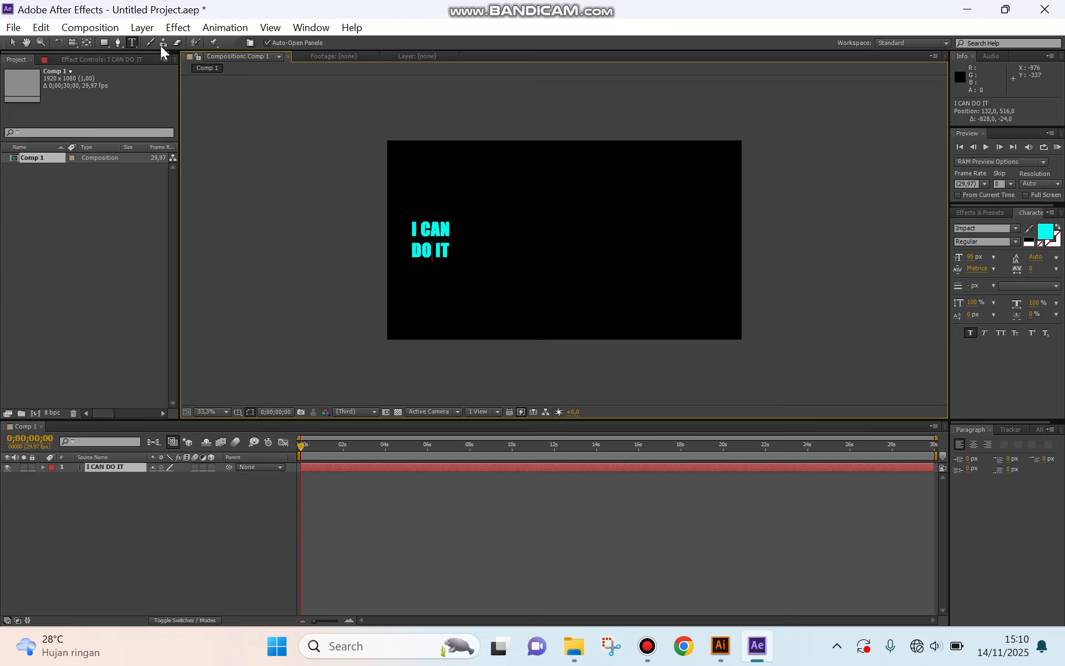
Step: Add an empty shape layer above the text layer and re-enable refreshing of the composition view
{"action": "left_click", "coordinate": [142, 28]}
{"action": "mouse_move", "coordinate": [309, 34]}
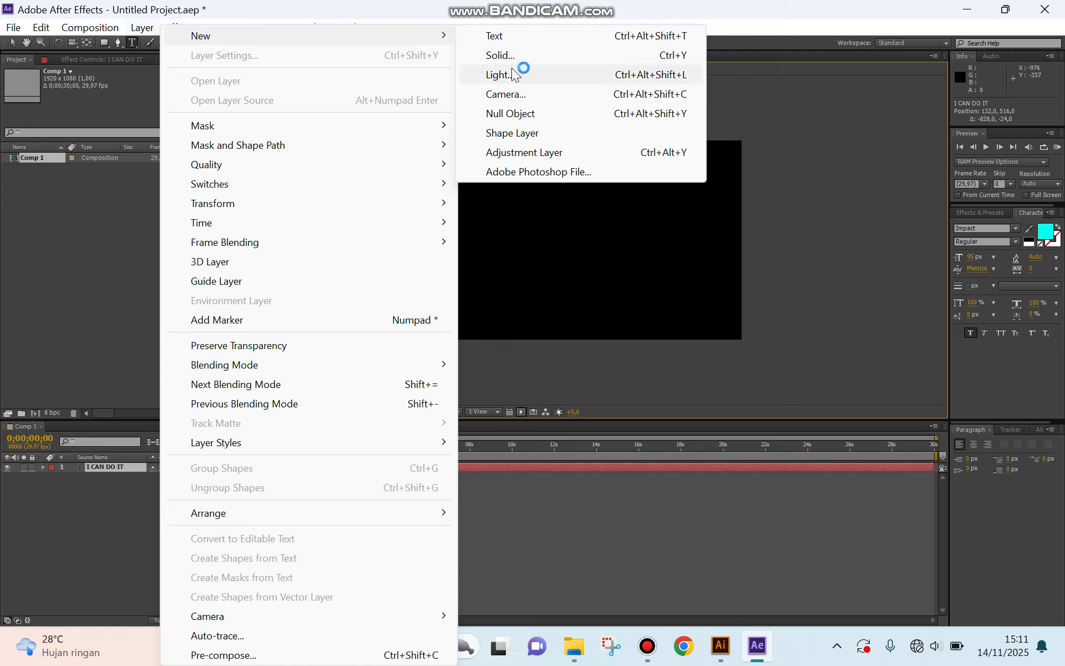
{"action": "left_click", "coordinate": [536, 138]}
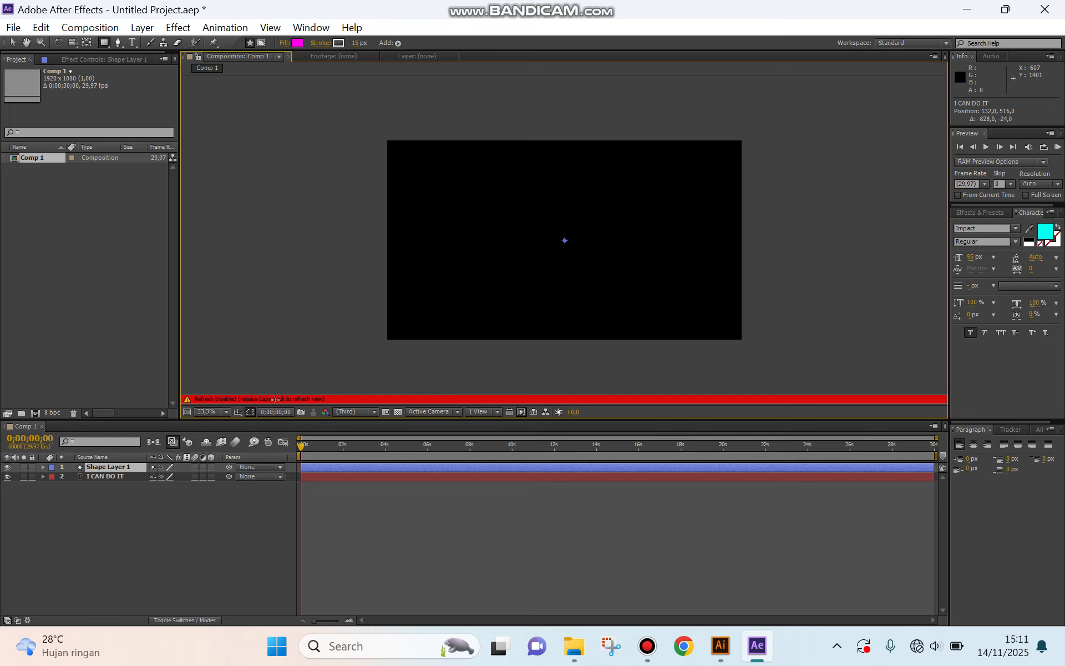
{"action": "key", "text": "Caps_Lock"}
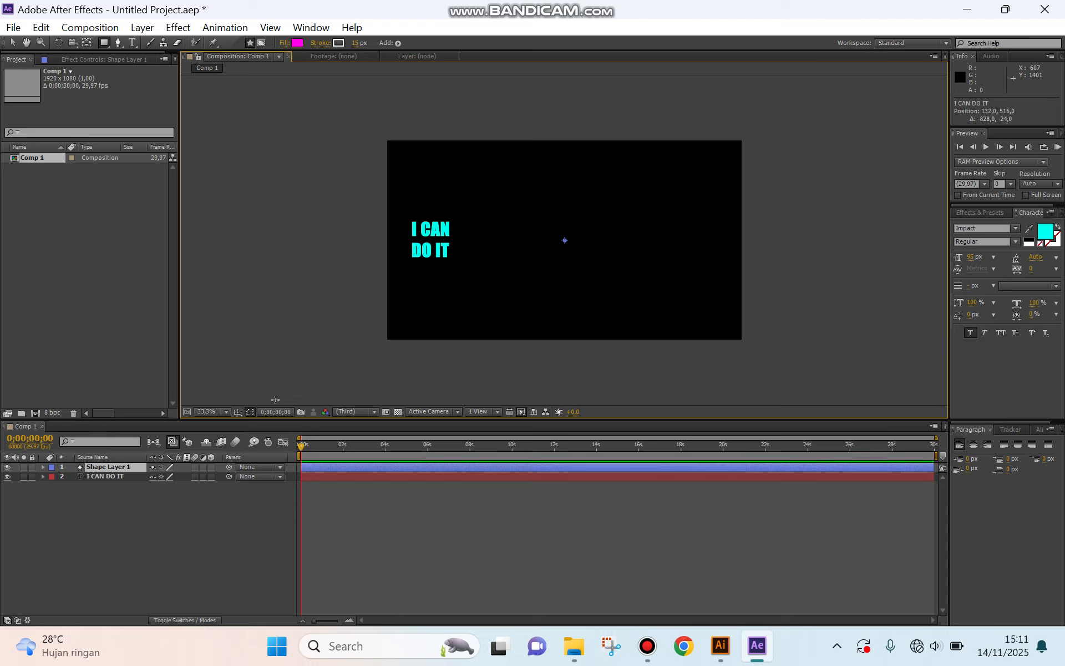
Step: Add a rectangle path to the shape layer's contents and draw a rectangle about 480 × 354 px around the frame's centre
{"action": "left_click", "coordinate": [43, 468]}
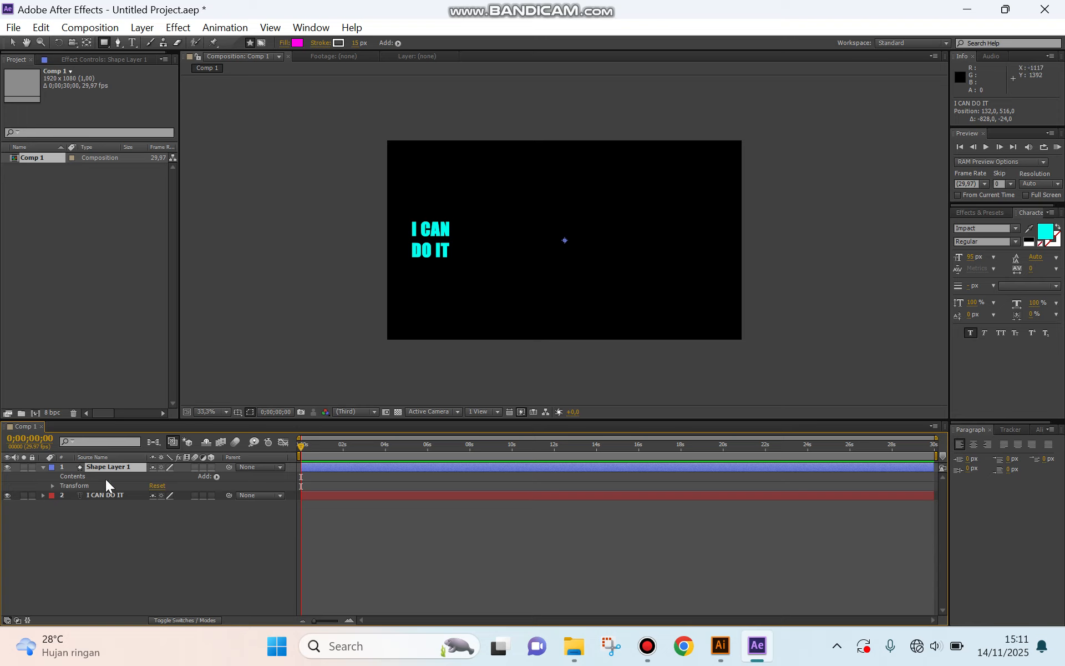
{"action": "left_click", "coordinate": [217, 477]}
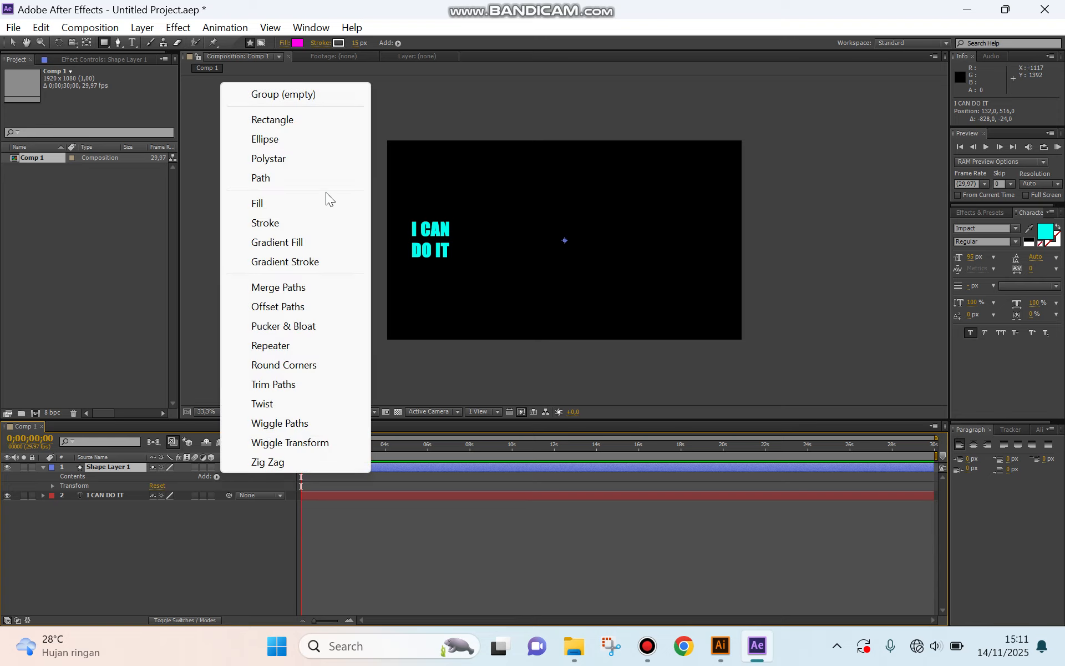
{"action": "left_click", "coordinate": [312, 122]}
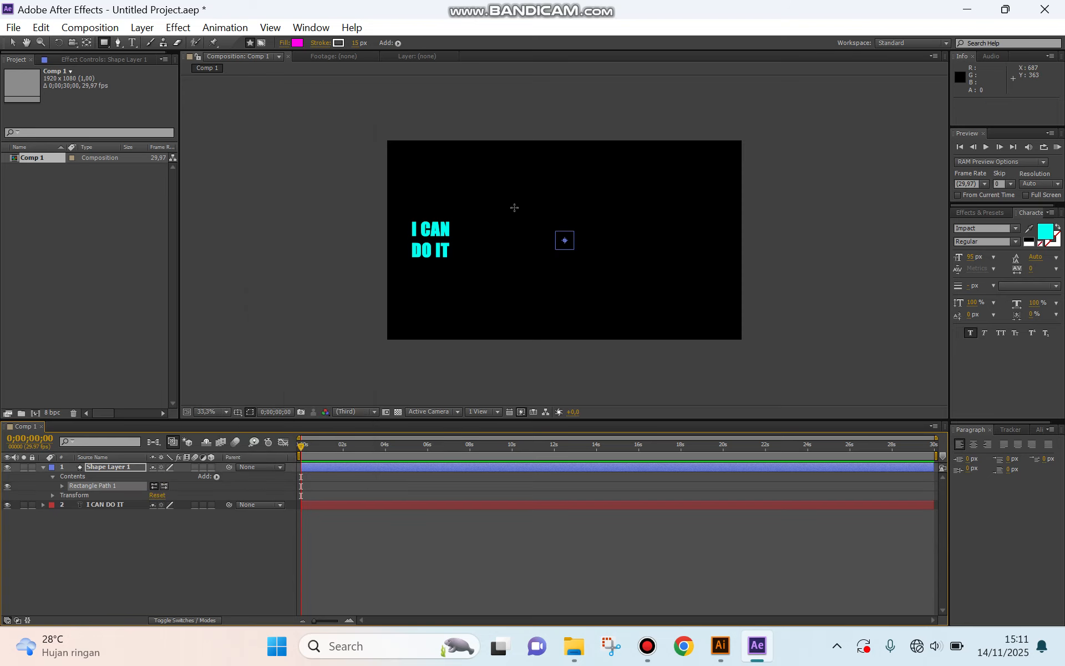
{"action": "left_click_drag", "start_coordinate": [514, 207], "coordinate": [604, 273]}
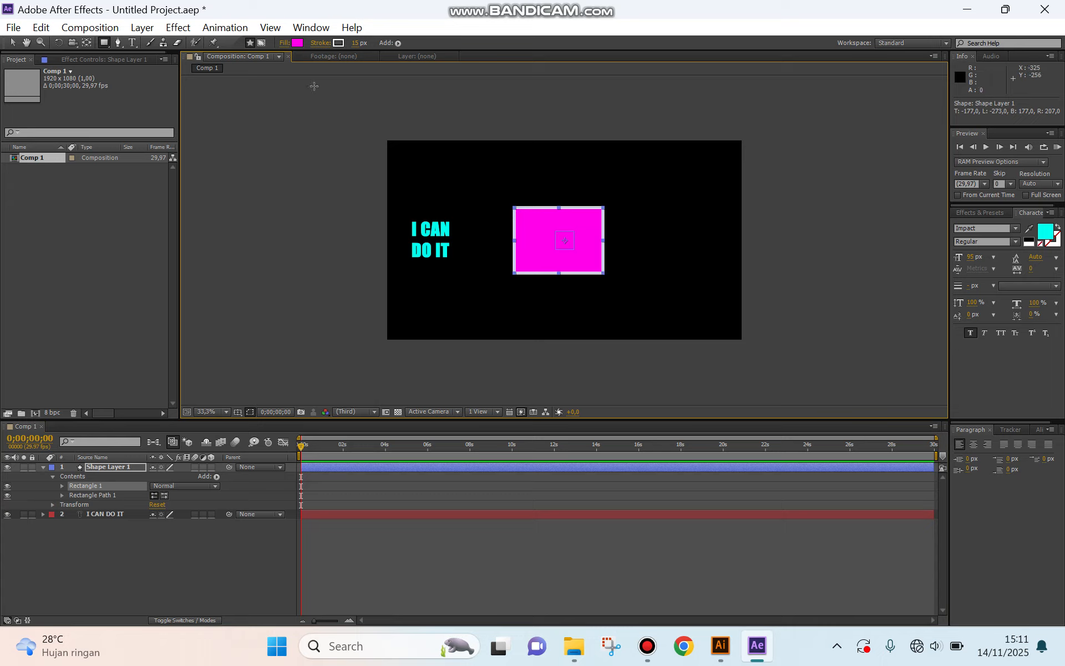
Step: Set the drawn rectangle's fill colour to blue 0076FB
{"action": "left_click", "coordinate": [298, 43]}
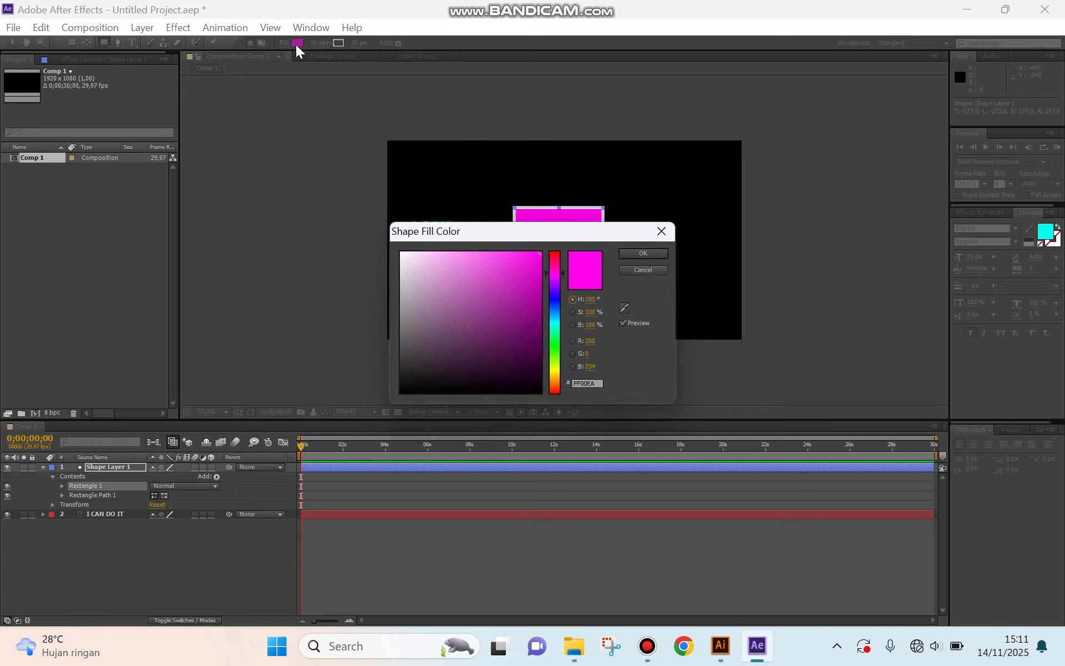
{"action": "left_click", "coordinate": [556, 294]}
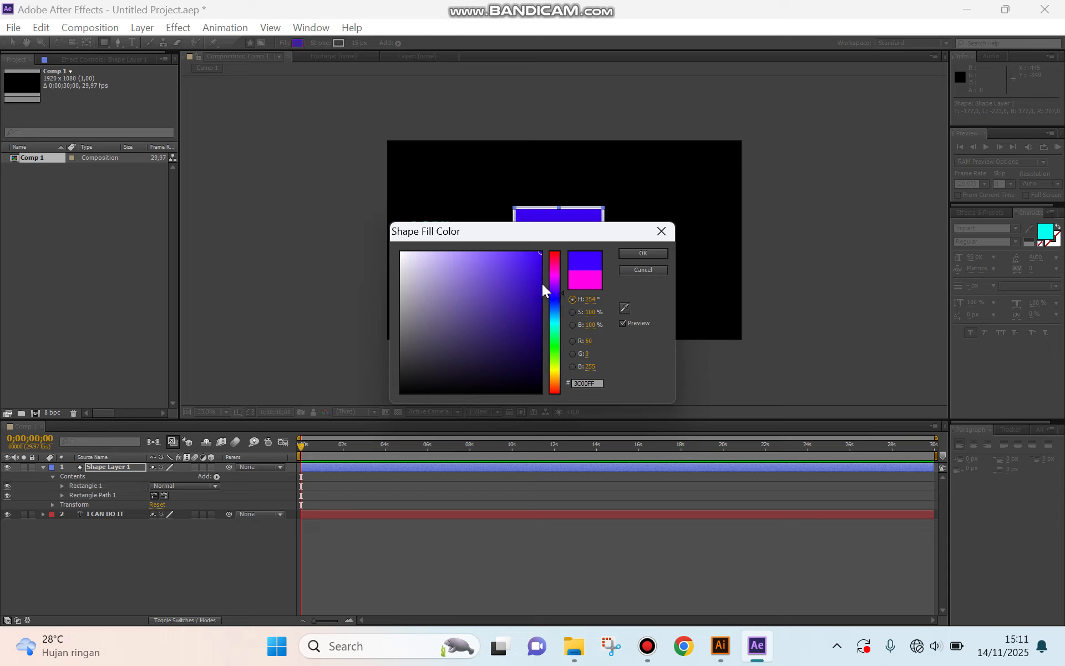
{"action": "left_click", "coordinate": [555, 309]}
{"action": "left_click", "coordinate": [541, 254]}
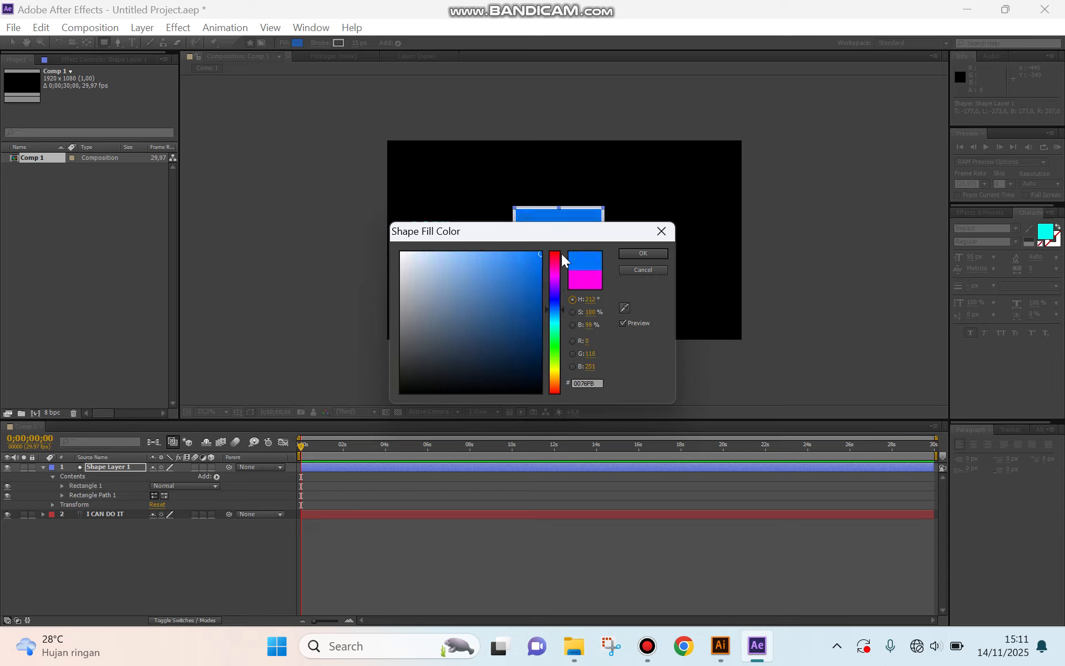
{"action": "left_click", "coordinate": [632, 253]}
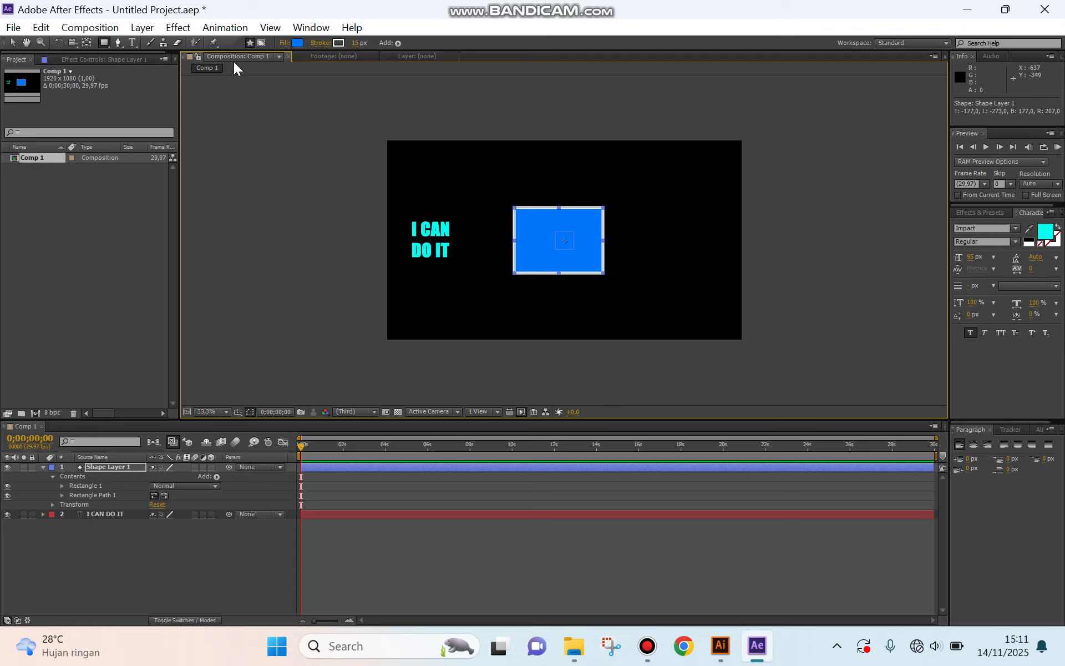
Step: Add a red 200 × 80 px solid layer with square pixels, keeping the name Red Solid 1
{"action": "left_click", "coordinate": [148, 28]}
{"action": "mouse_move", "coordinate": [190, 36]}
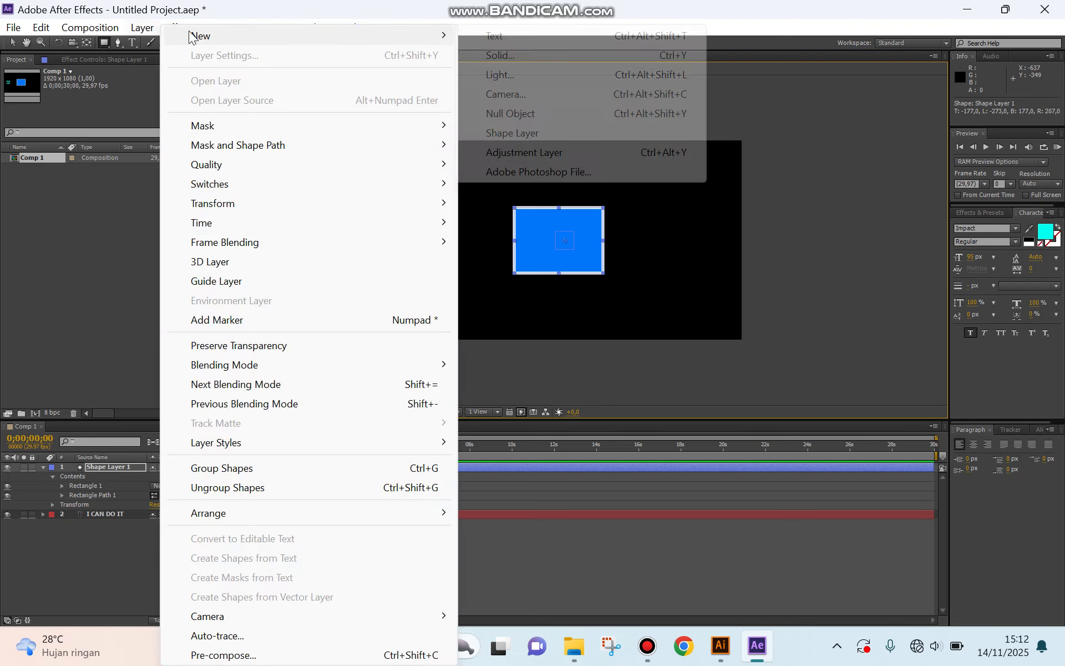
{"action": "left_click", "coordinate": [511, 55]}
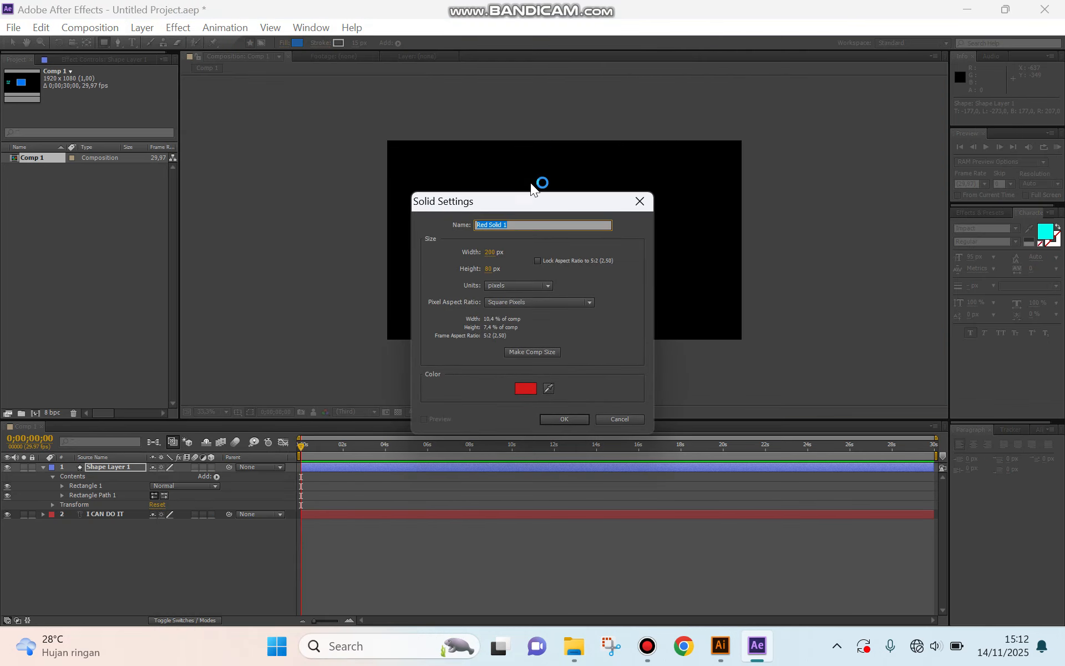
{"action": "left_click", "coordinate": [554, 418]}
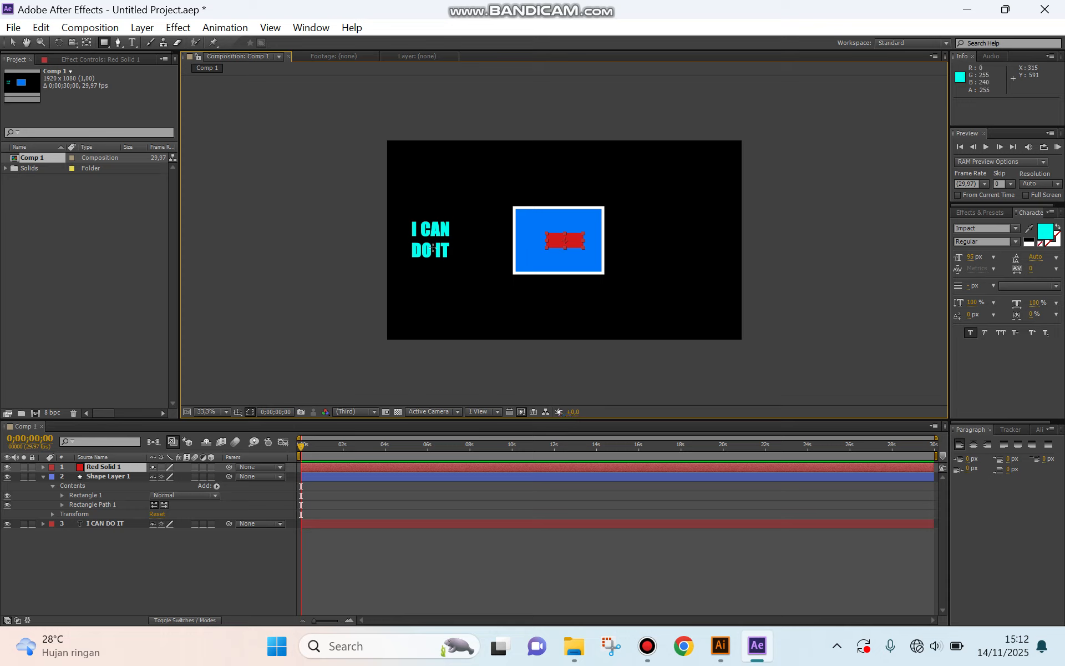
Step: Enlarge the red solid to about the blue rectangle's height and place it to that rectangle's right, at about 1533, 543
{"action": "left_click", "coordinate": [13, 42]}
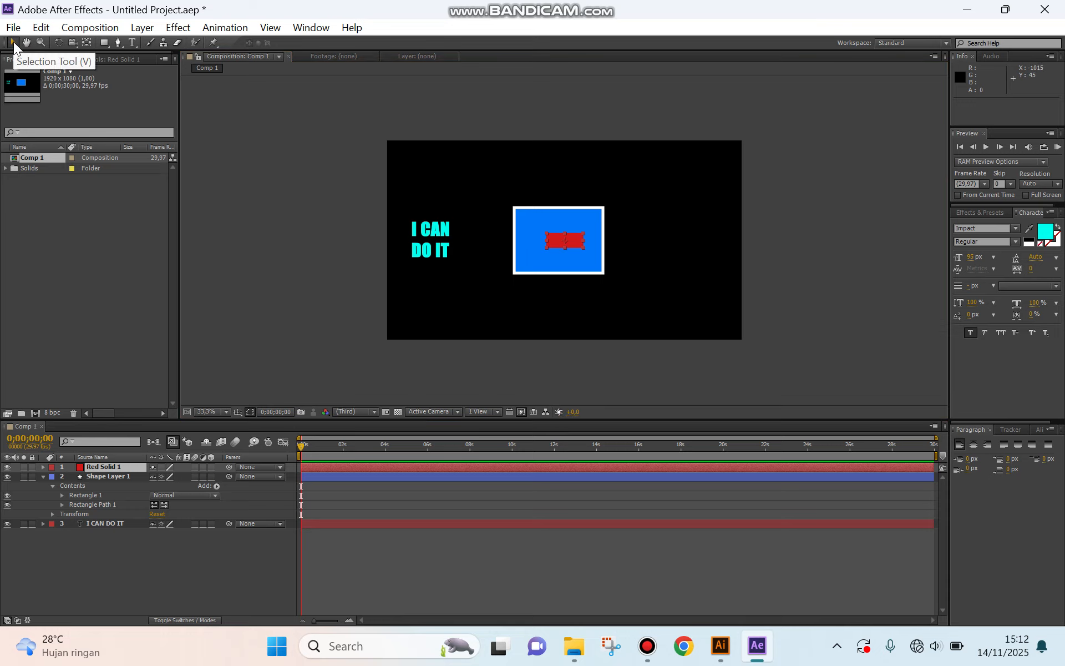
{"action": "left_click_drag", "start_coordinate": [580, 240], "coordinate": [678, 245]}
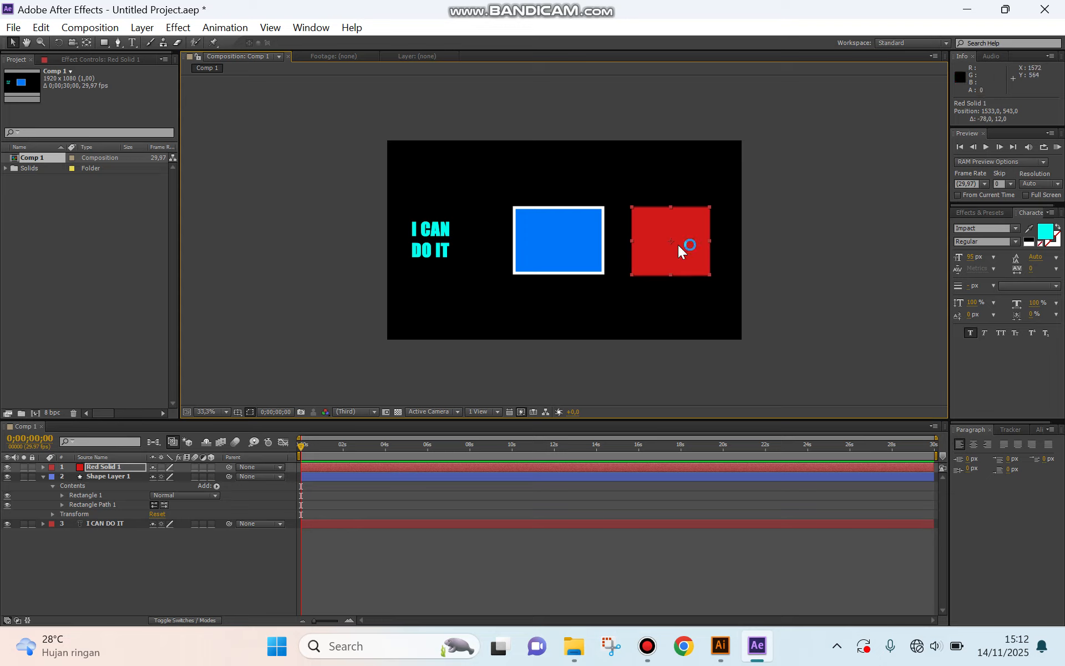
Step: Change the red solid's colour to a bright, fully saturated yellow-green with a hue of about 73° in its solid settings
{"action": "left_click", "coordinate": [178, 28]}
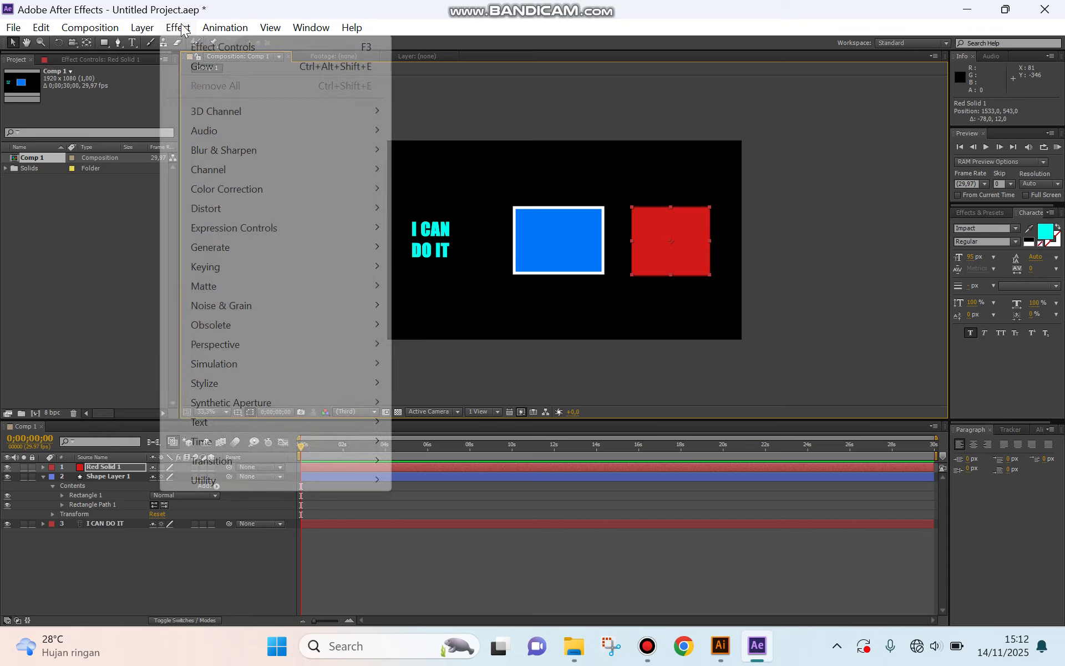
{"action": "mouse_move", "coordinate": [142, 28]}
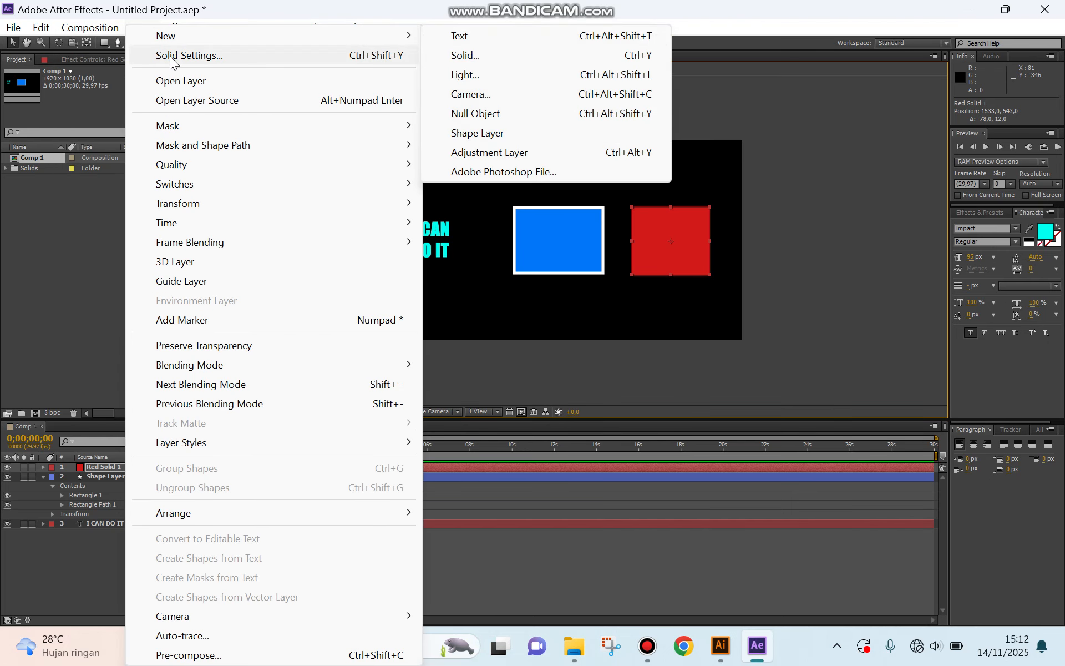
{"action": "left_click", "coordinate": [169, 58]}
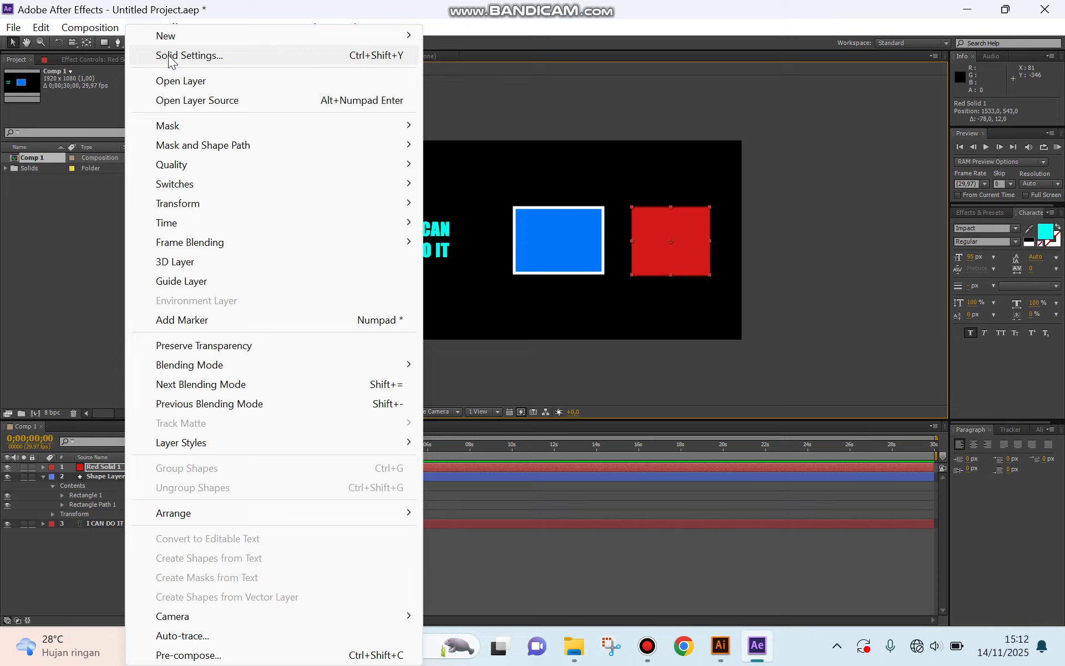
{"action": "left_click", "coordinate": [170, 58]}
{"action": "left_click", "coordinate": [170, 57]}
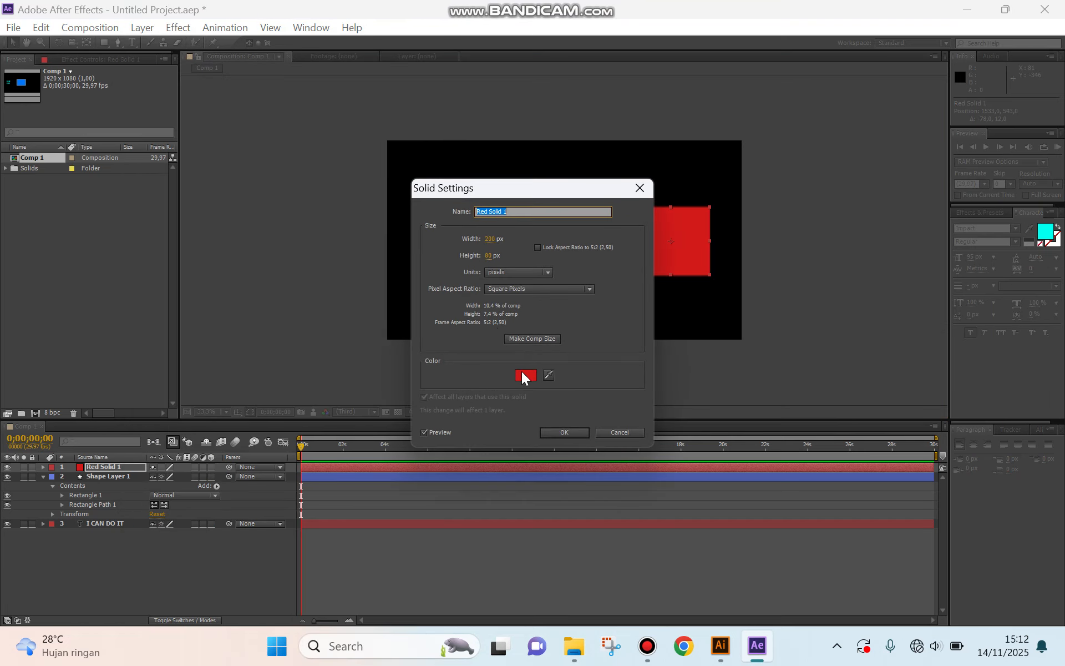
{"action": "left_click", "coordinate": [522, 376]}
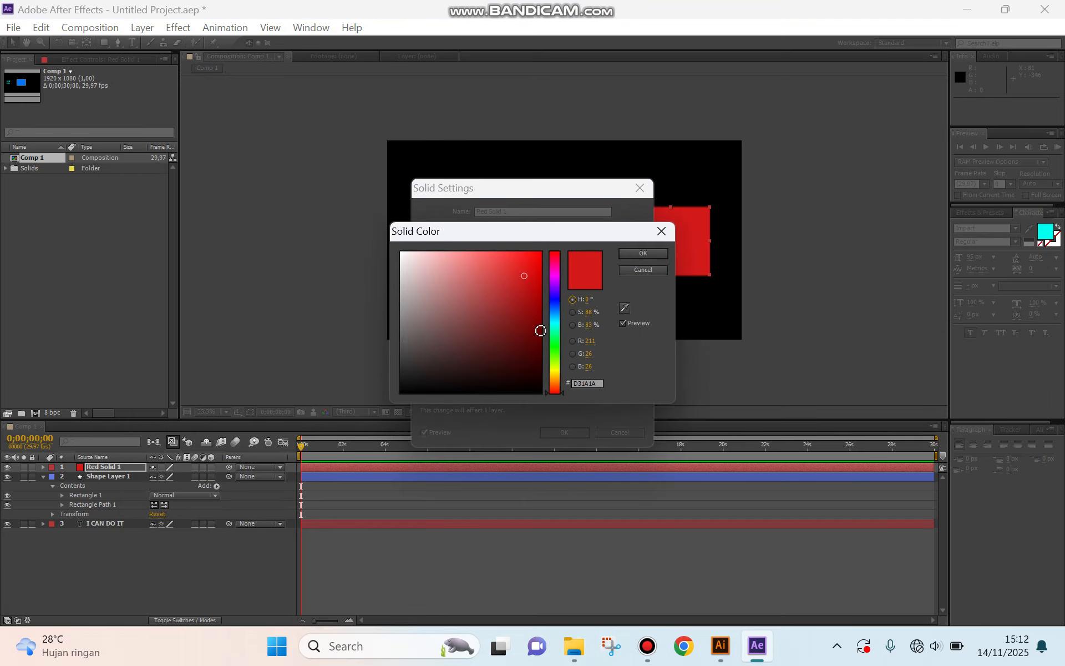
{"action": "left_click", "coordinate": [555, 363]}
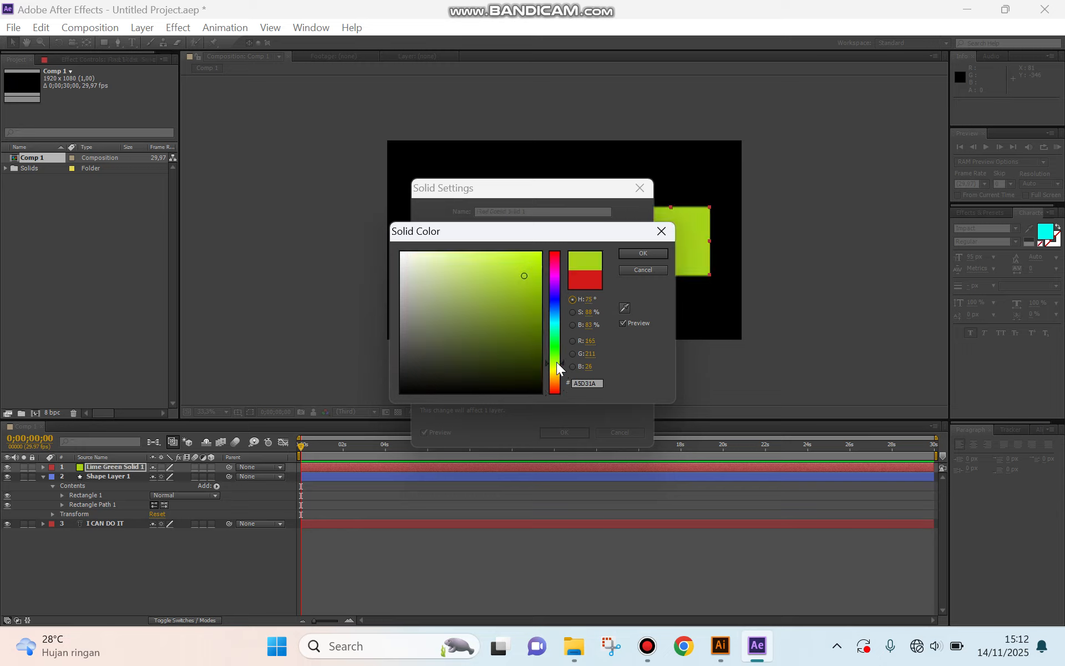
{"action": "left_click", "coordinate": [557, 369]}
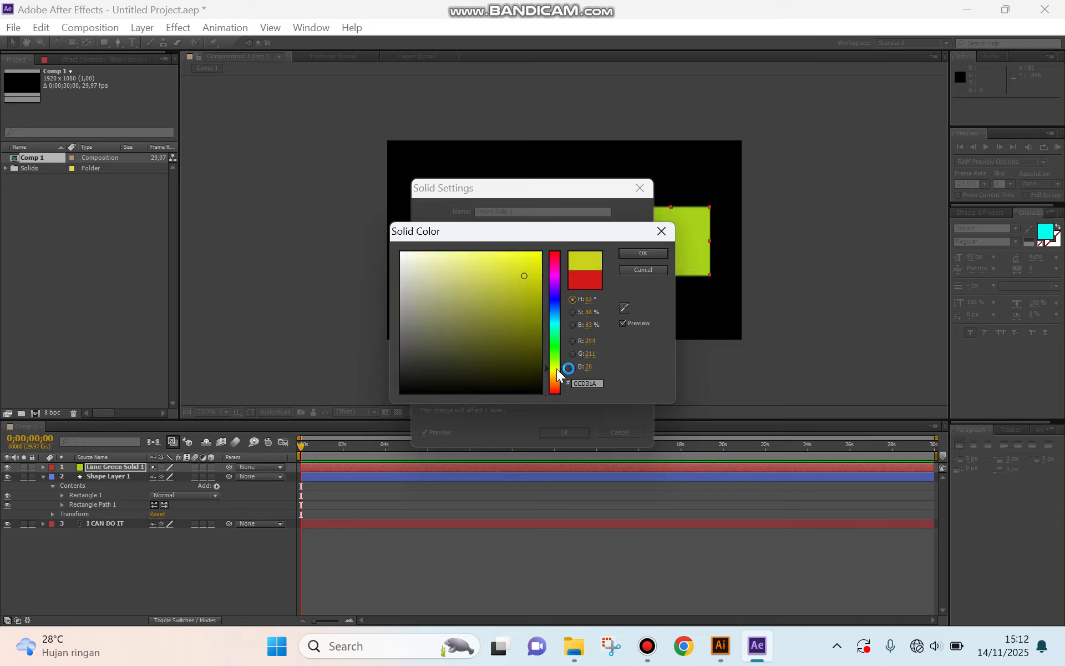
{"action": "left_click", "coordinate": [542, 254]}
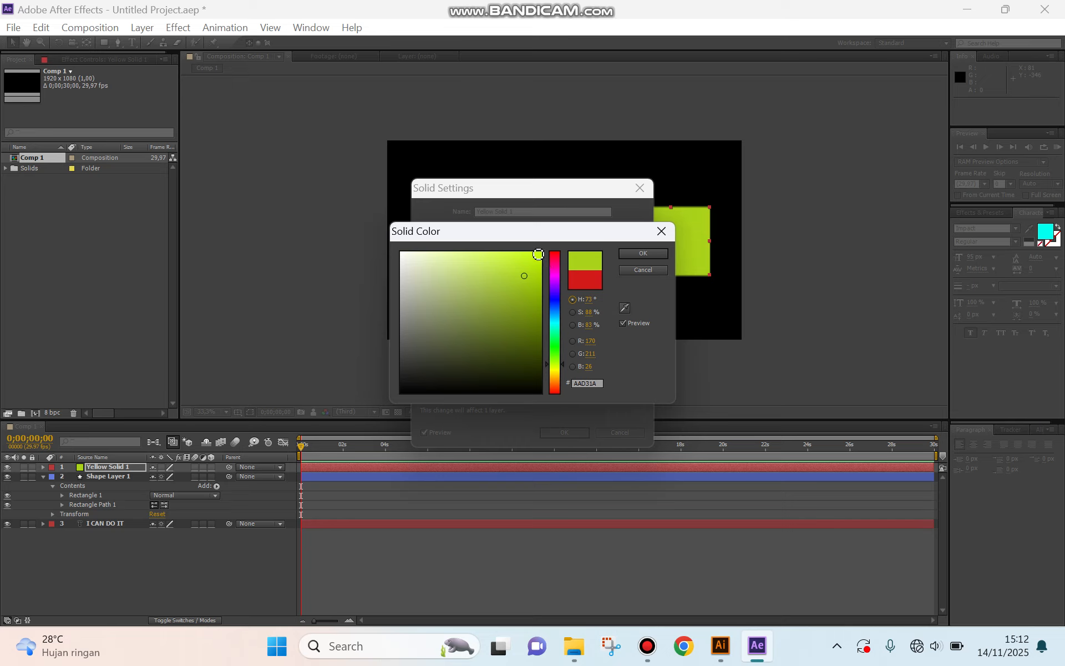
{"action": "left_click", "coordinate": [627, 250]}
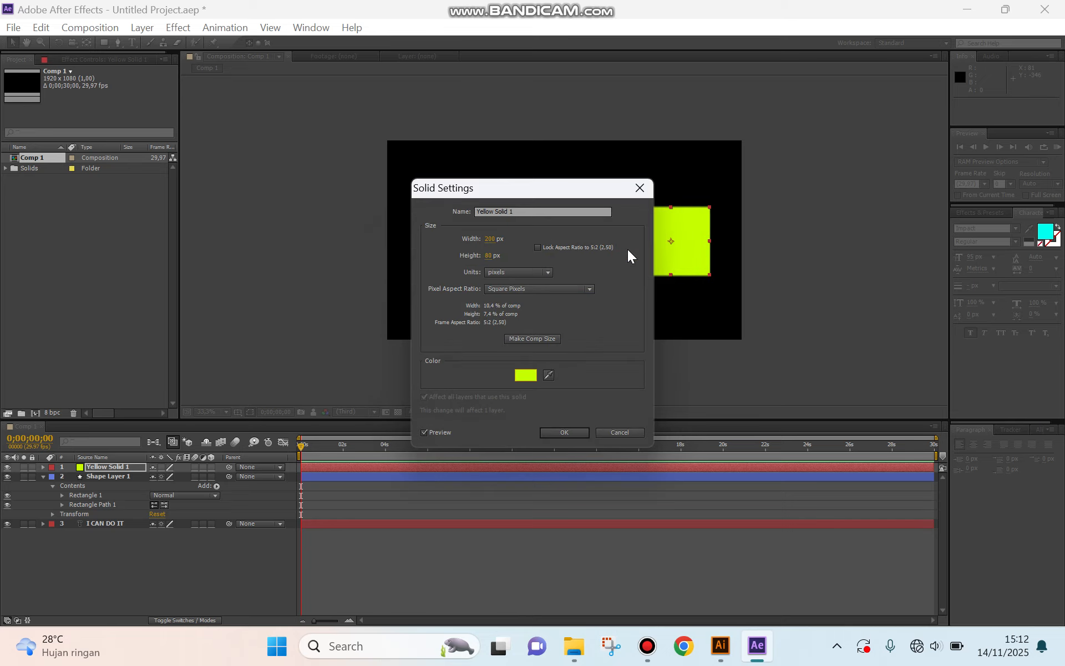
{"action": "left_click", "coordinate": [558, 430]}
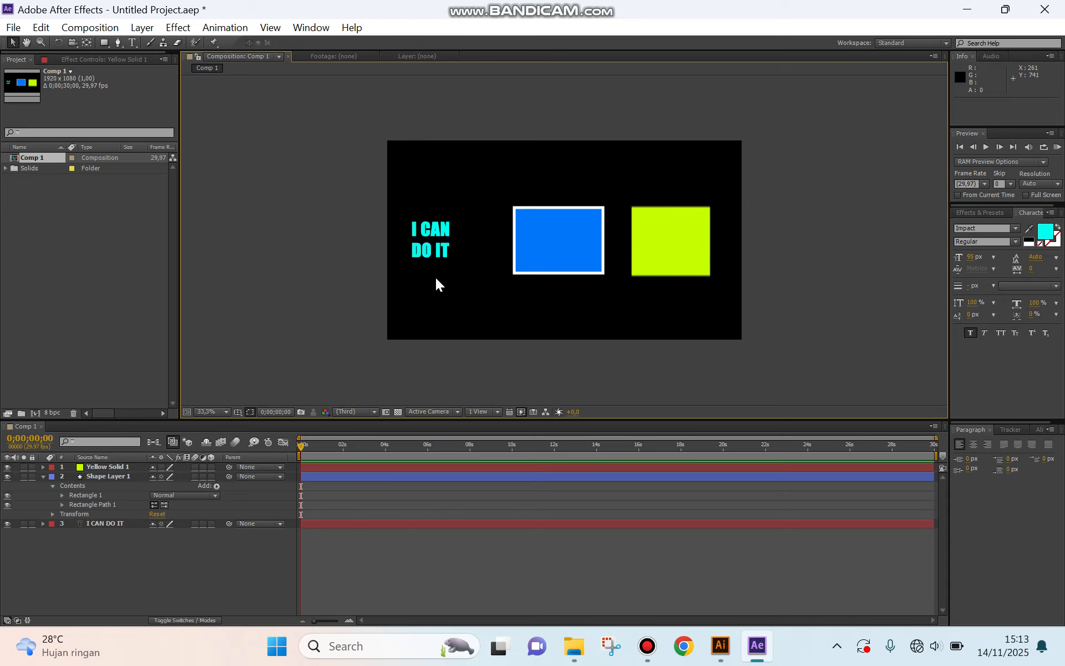
{"action": "left_click", "coordinate": [435, 234]}
{"action": "left_click", "coordinate": [647, 645]}
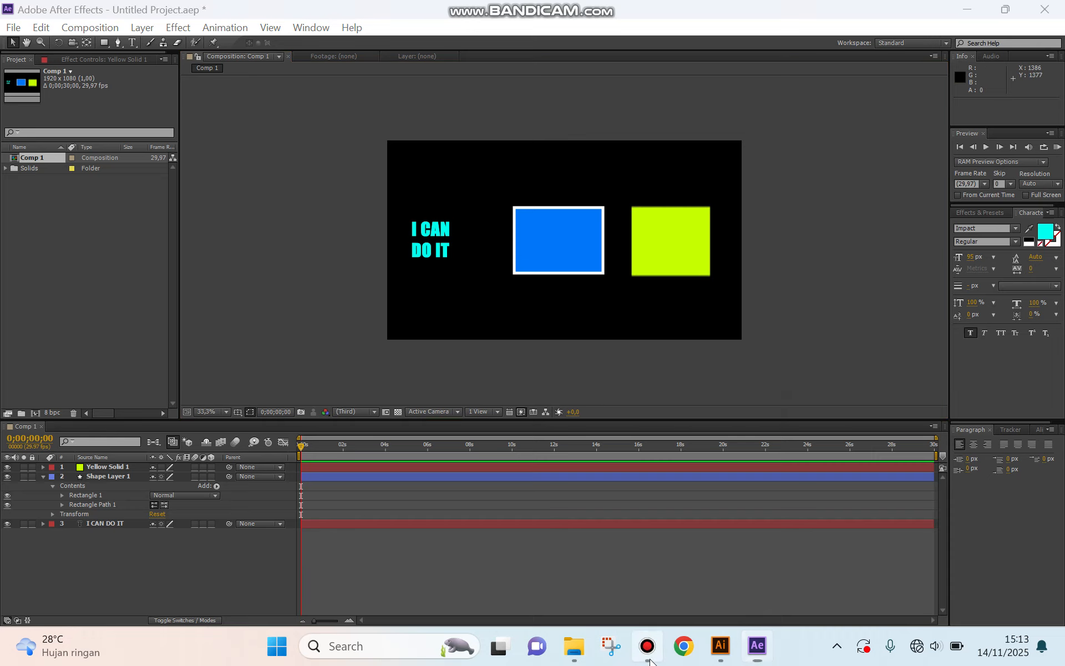